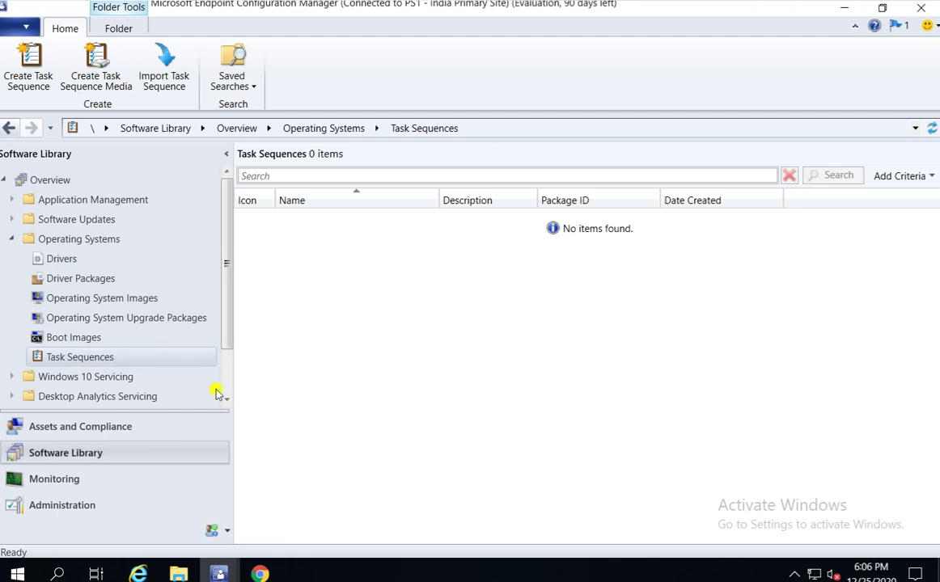
Start the Create Task Sequence Media wizard from Task Sequences, choose Capture media as the type and continue.
right_click(116, 362)
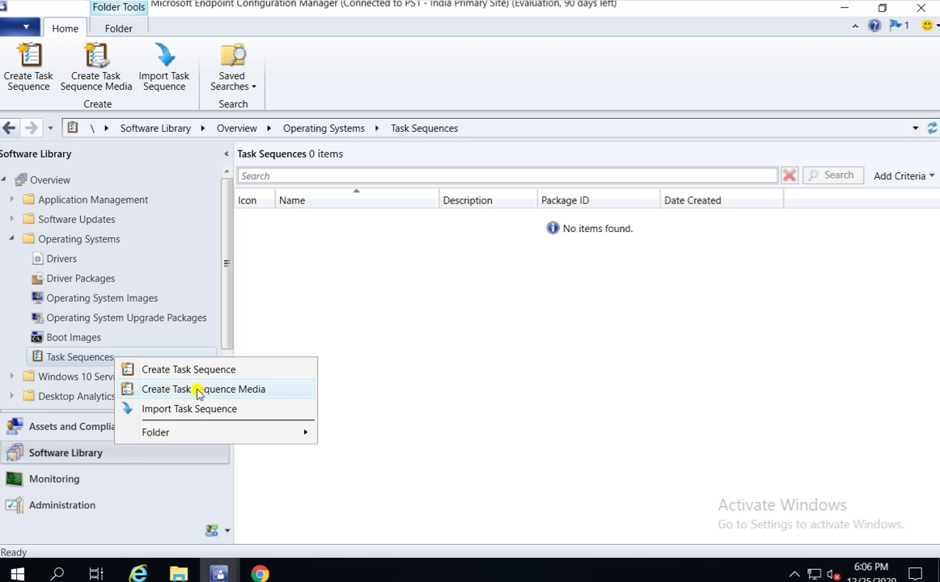
left_click(245, 390)
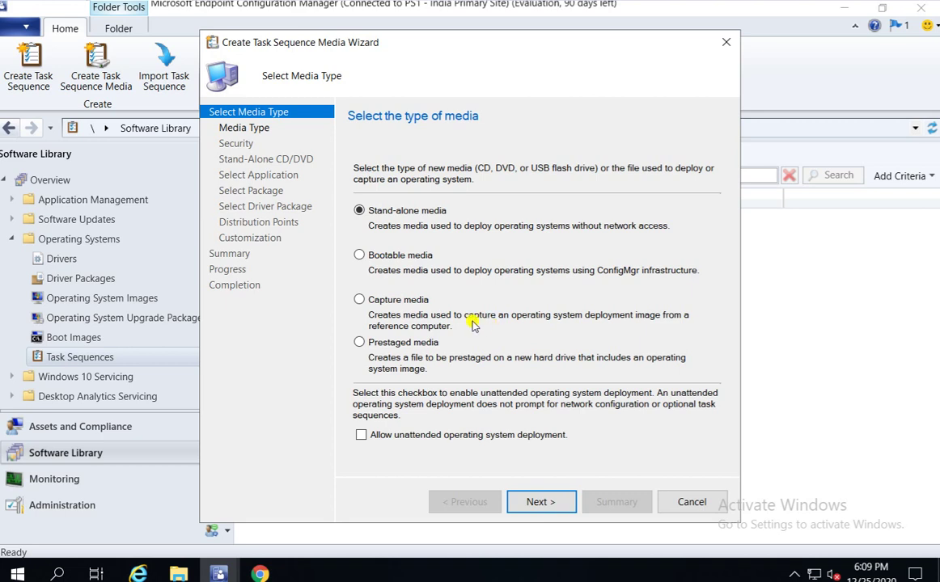
left_click(390, 300)
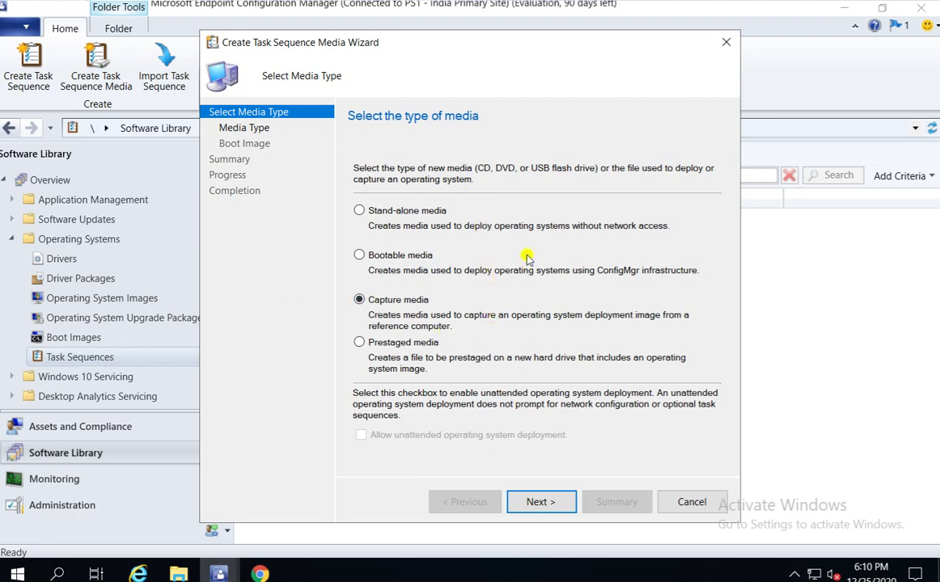
left_click(544, 502)
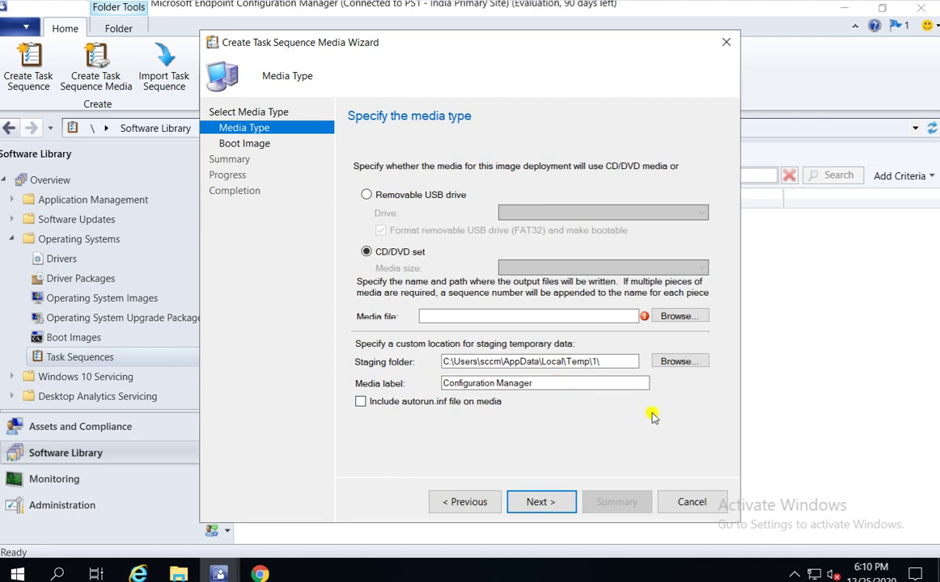
Check the OSD Data folder on New Volume (E:) in File Explorer and return to the media wizard.
left_click(179, 574)
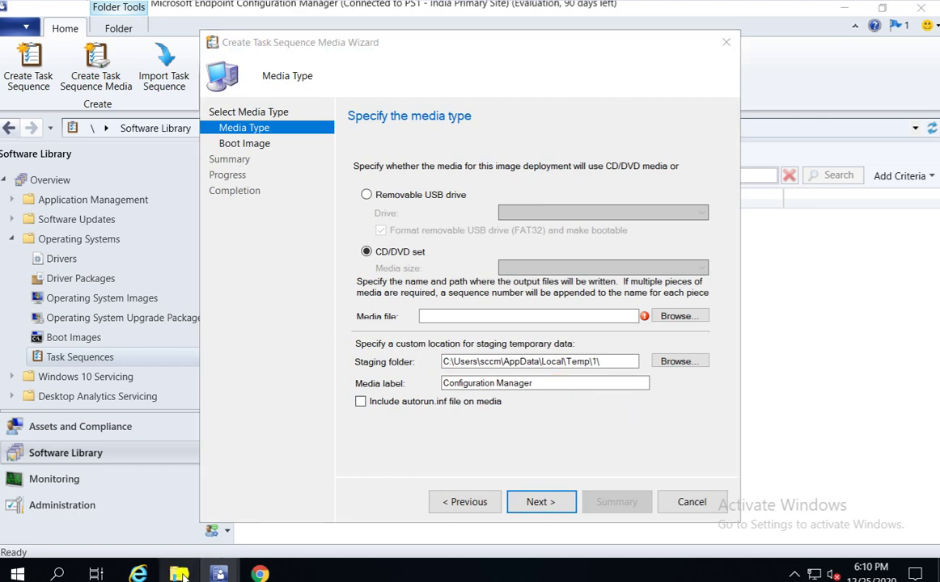
right_click(183, 577)
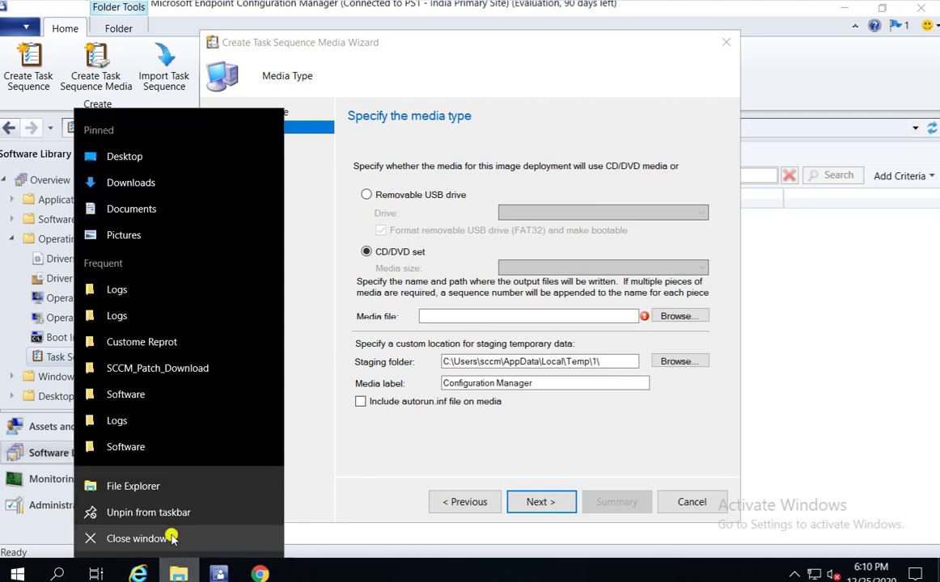
left_click(153, 488)
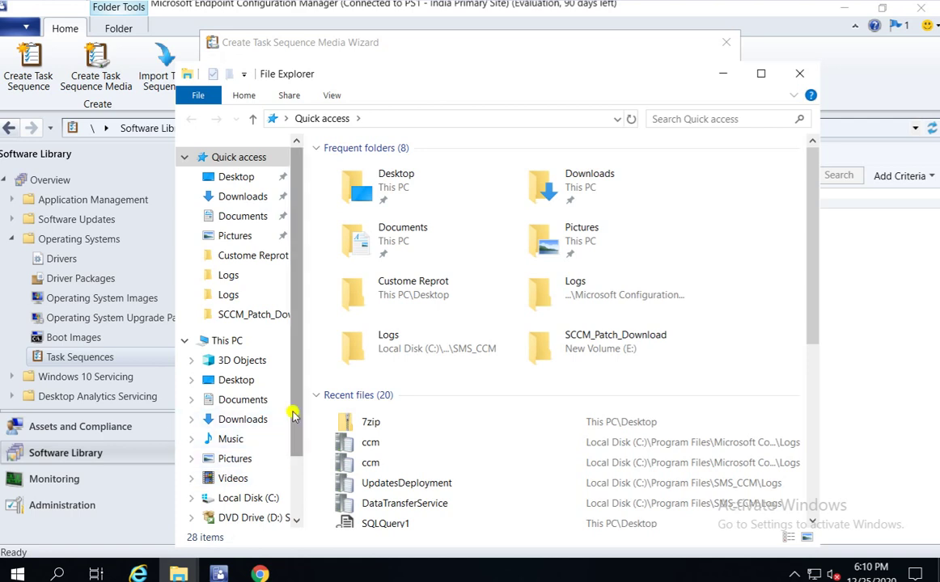
left_click_drag(292, 415, 294, 504)
left_click(252, 446)
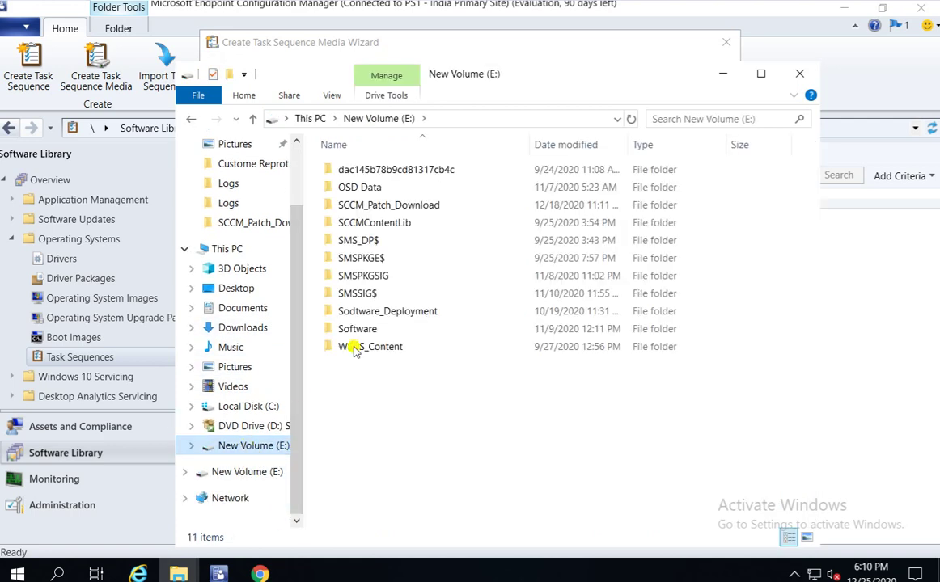
double_click(374, 189)
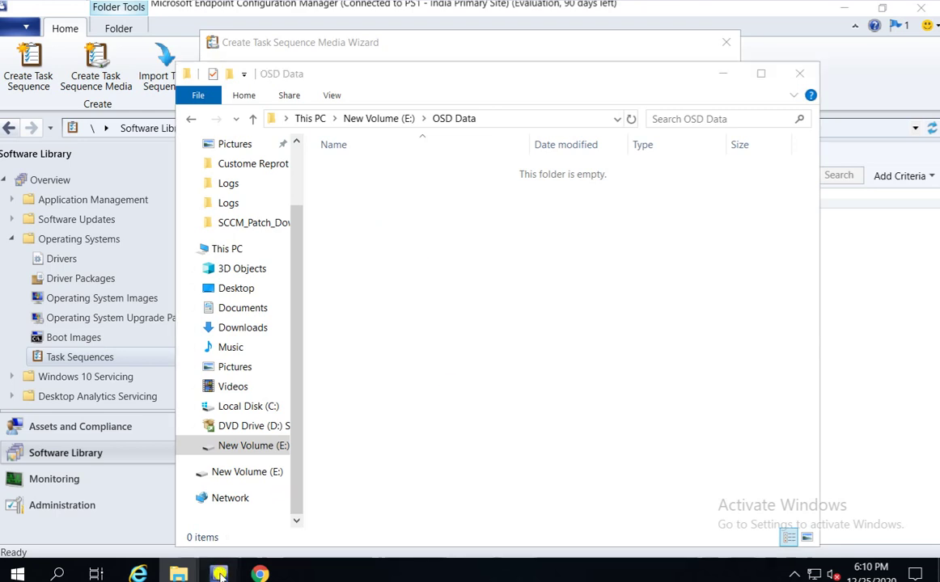
left_click(254, 503)
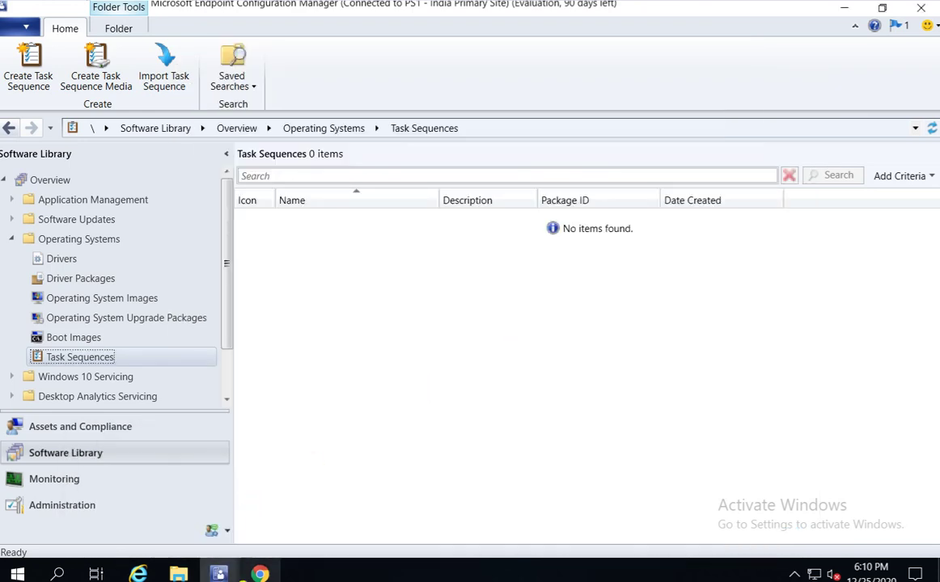
mouse_move(218, 570)
left_click(255, 536)
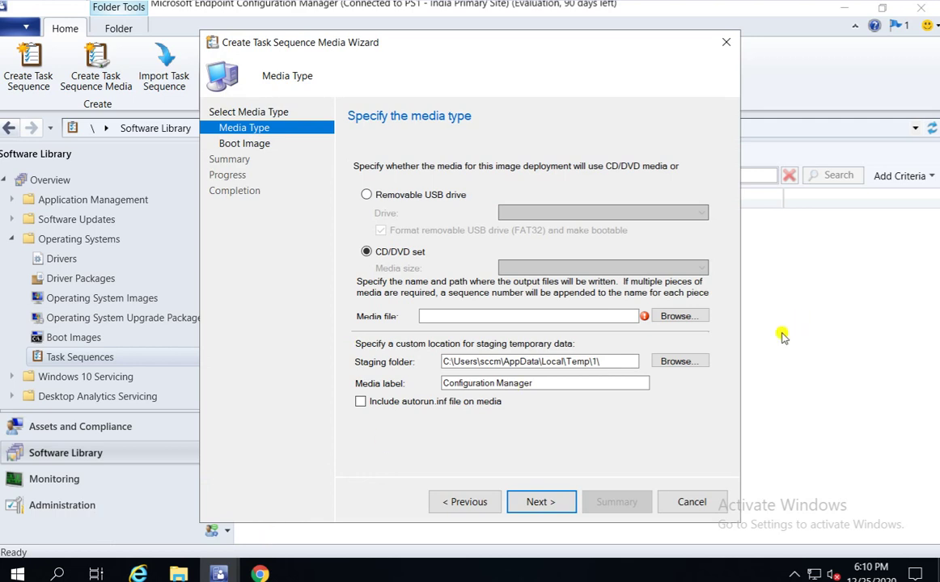
Start choosing the output location for the media file and browse to New Volume (E:).
left_click(676, 318)
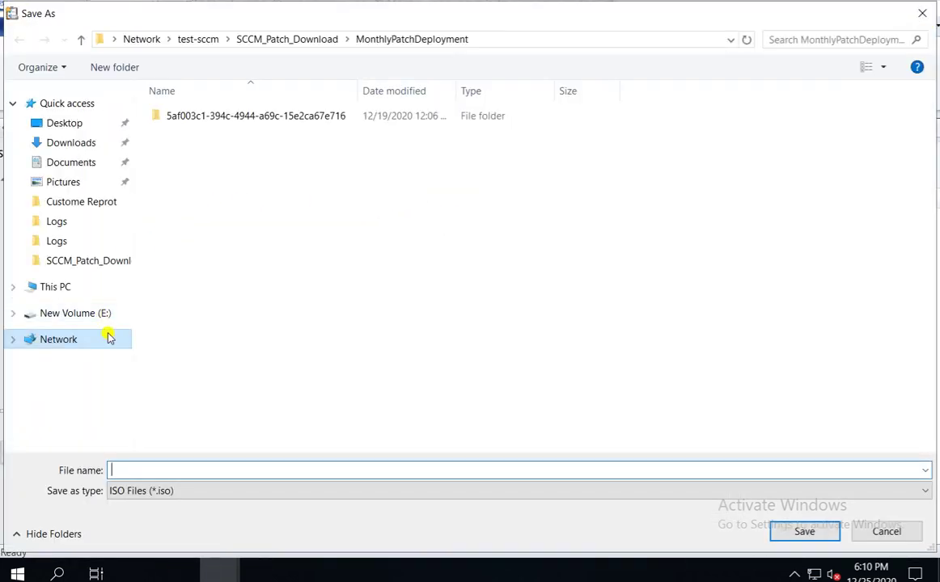
left_click(81, 314)
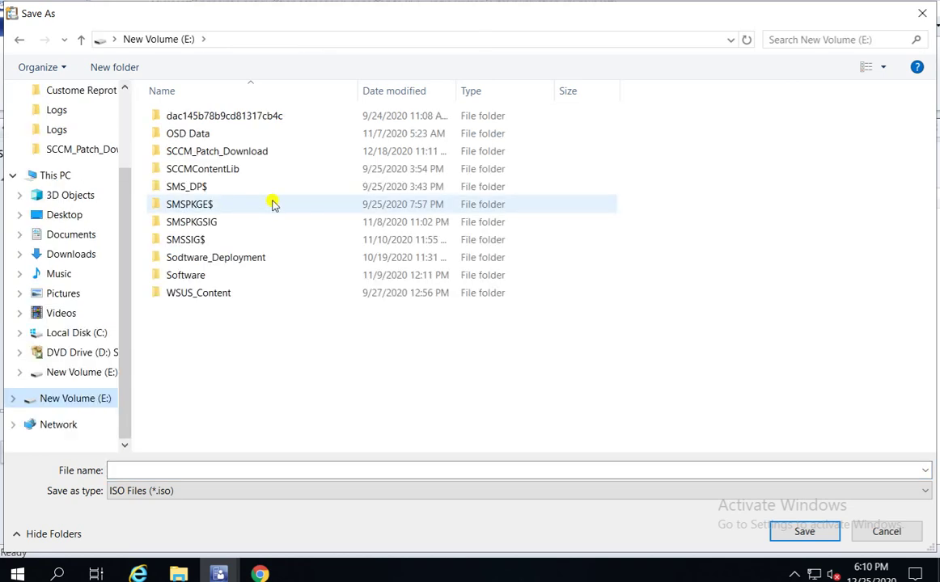
left_click(79, 373)
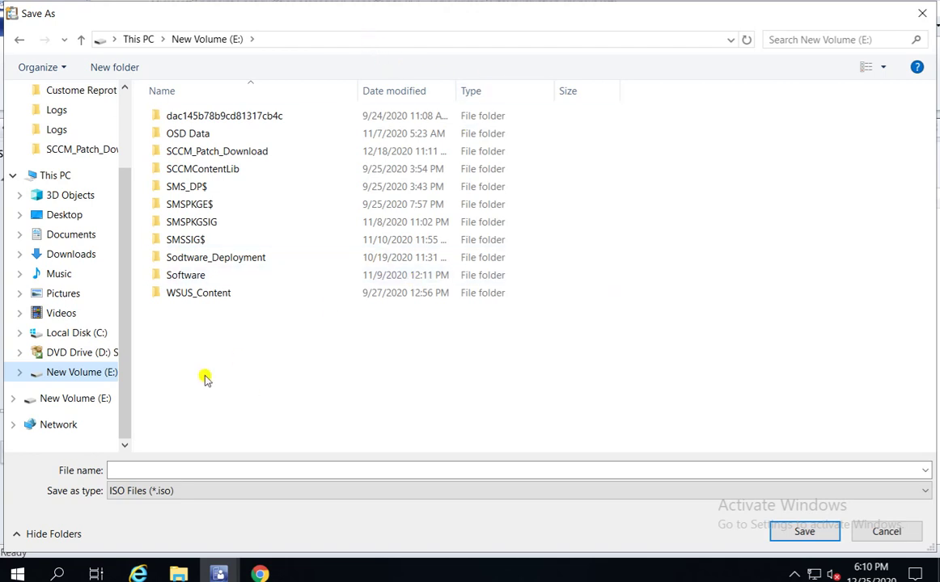
Open the network share \\test-sccm\e$ in File Explorer and copy the path of its OSD Data folder.
key("super+r")
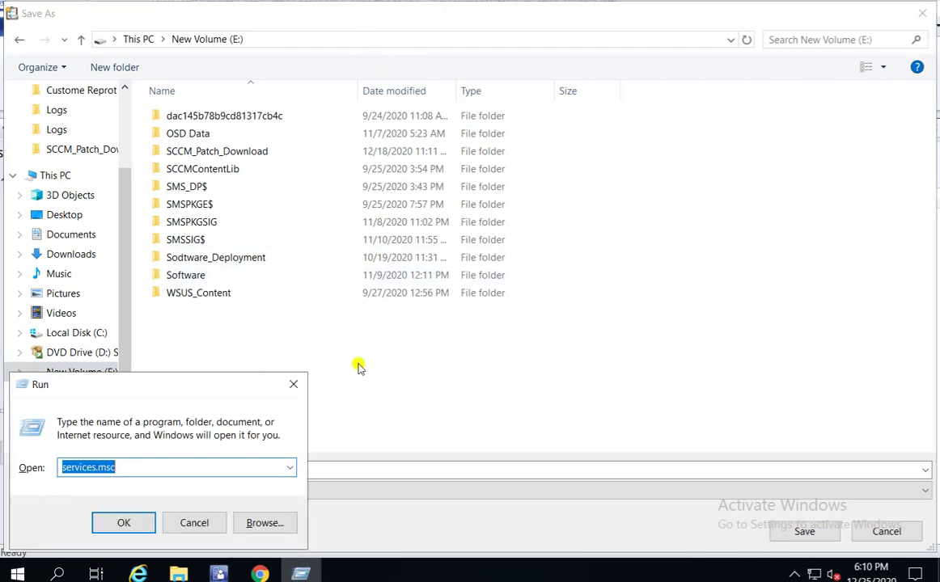
type("\\\\")
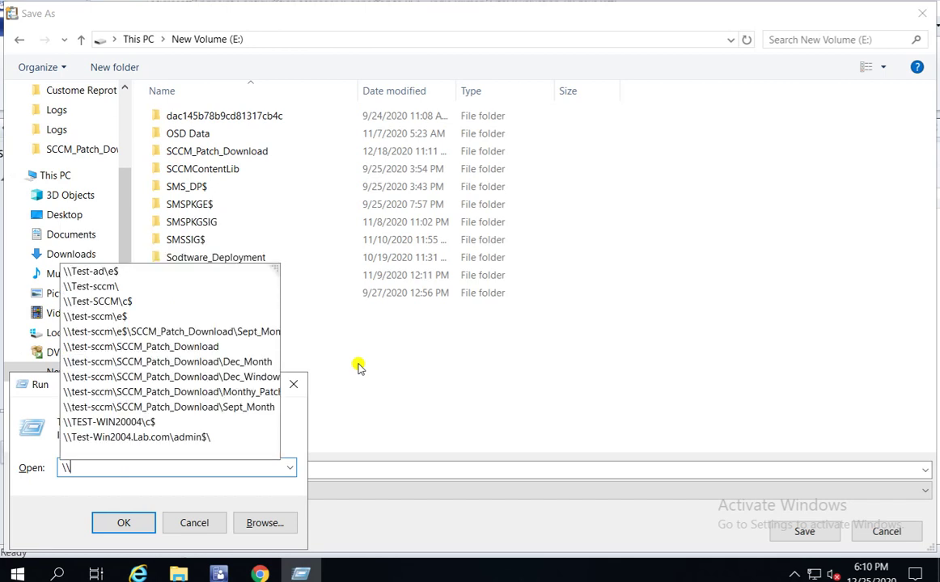
key("Down")
key("Down")
key("Down")
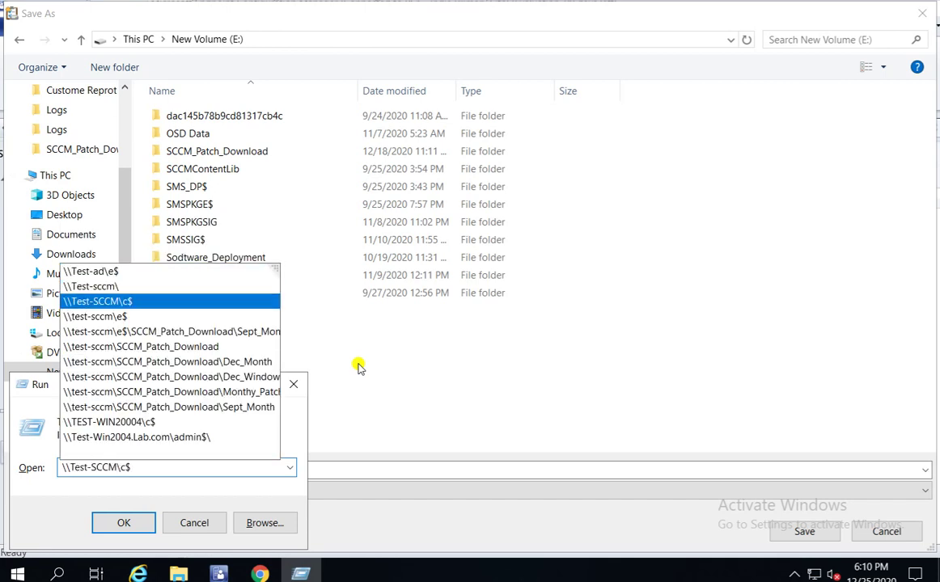
key("Down")
key("Return")
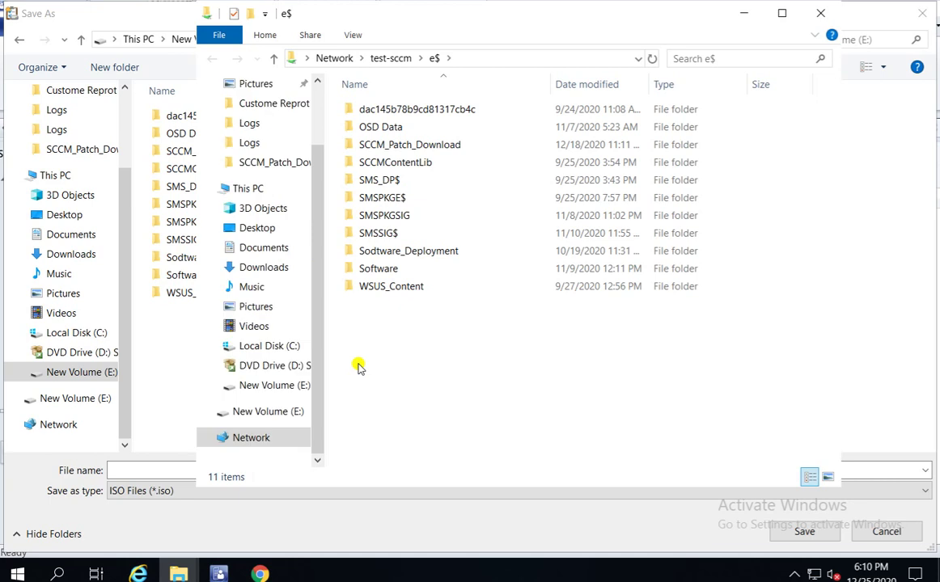
double_click(400, 126)
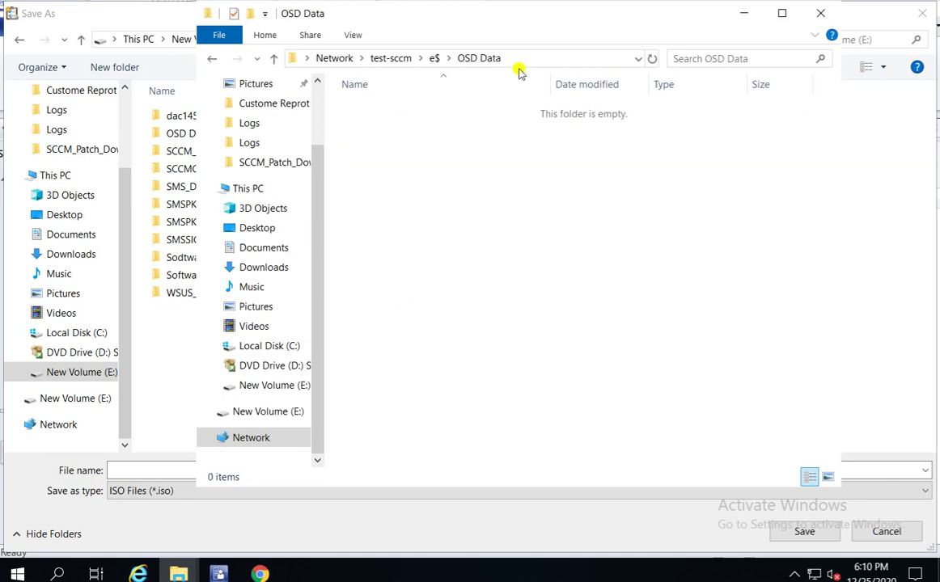
left_click(537, 59)
key("ctrl+c")
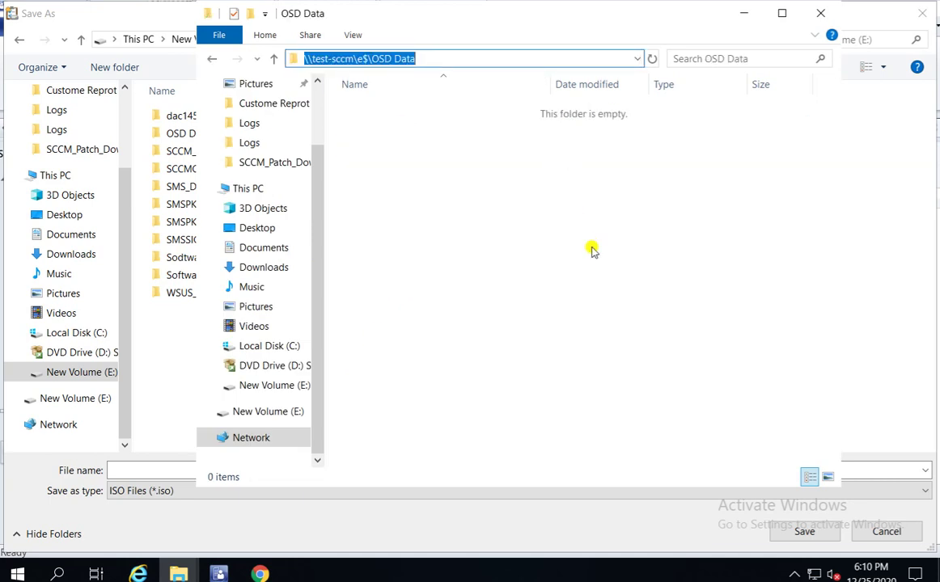
Set the media file to Capture_Media in \\test-sccm\e$\OSD Data and continue to the boot image settings.
left_click(147, 298)
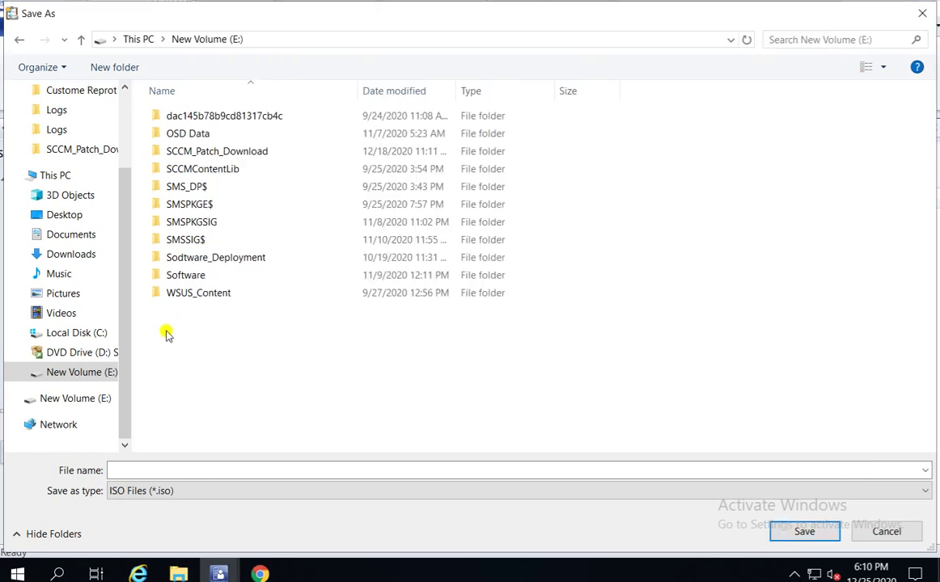
left_click(325, 39)
key("ctrl+v")
key("Return")
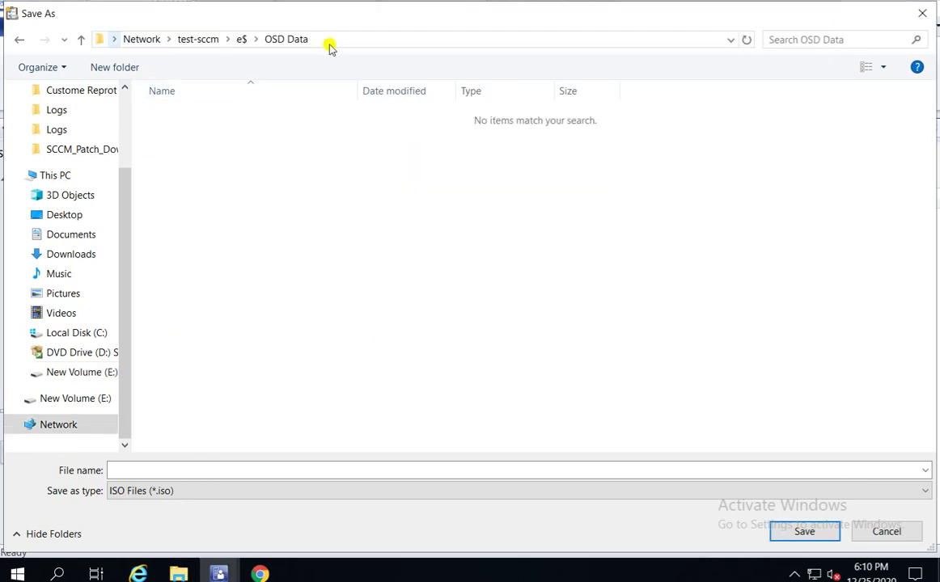
left_click(386, 465)
type("Cap")
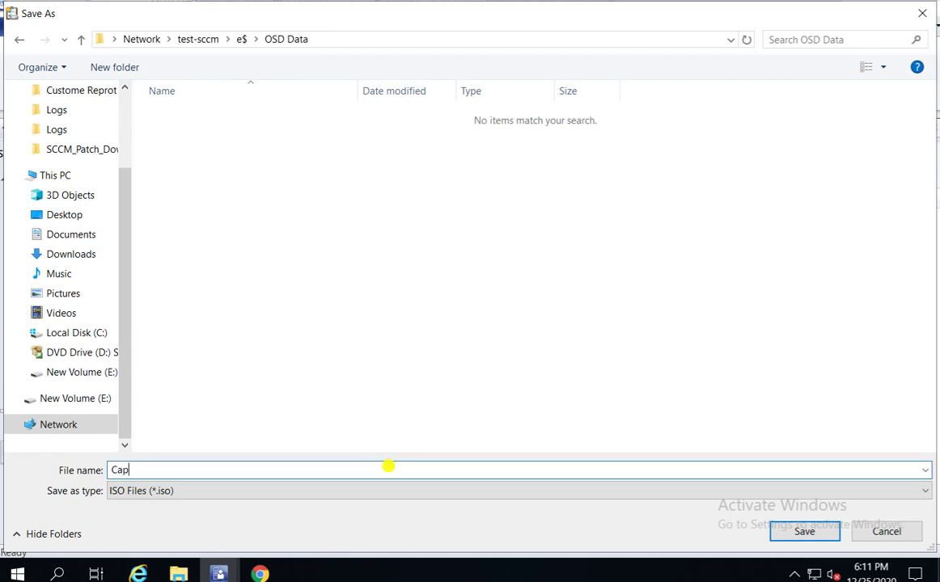
type("ture_Media")
left_click(801, 533)
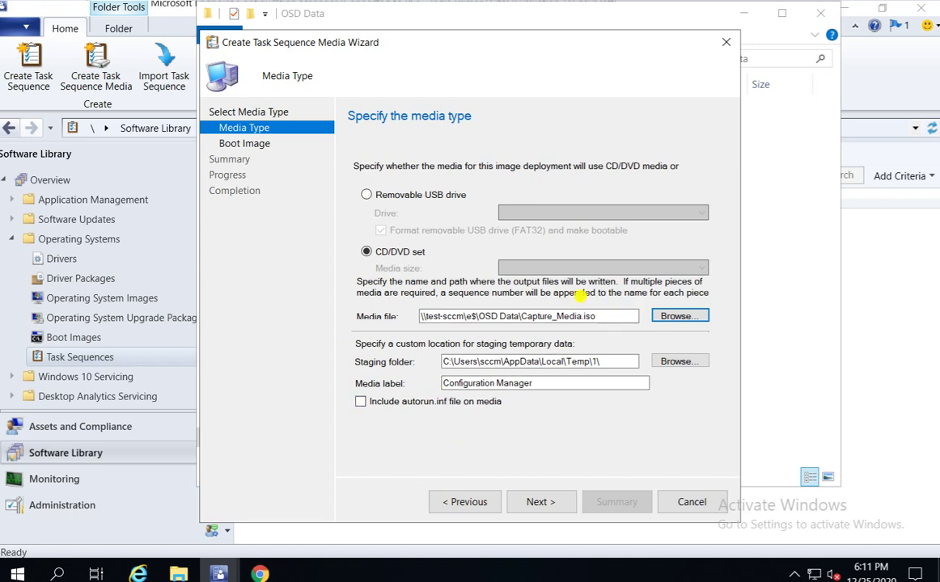
left_click(540, 502)
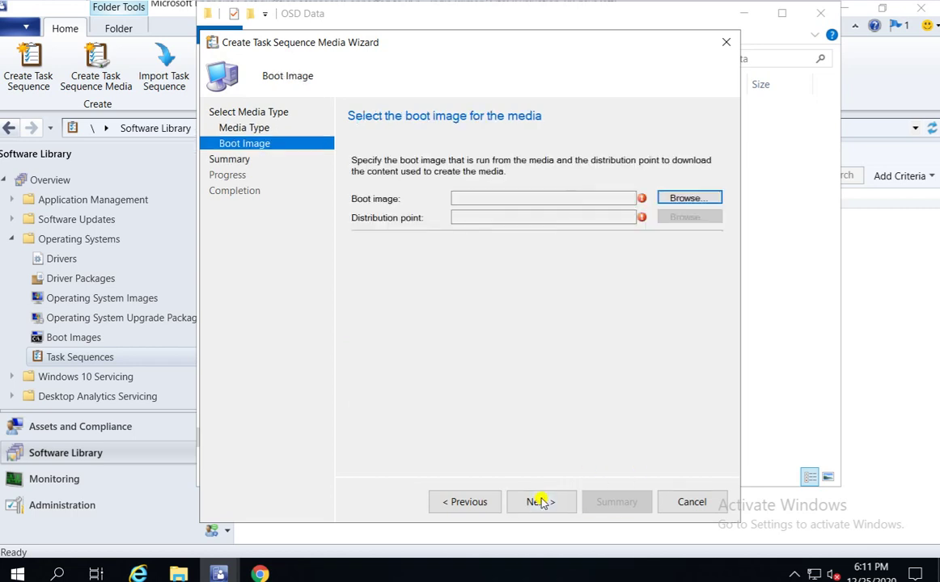
Select Boot image (x64) with distribution point TEST-SCCM.LAB.COM for the media and continue to the summary.
left_click(702, 200)
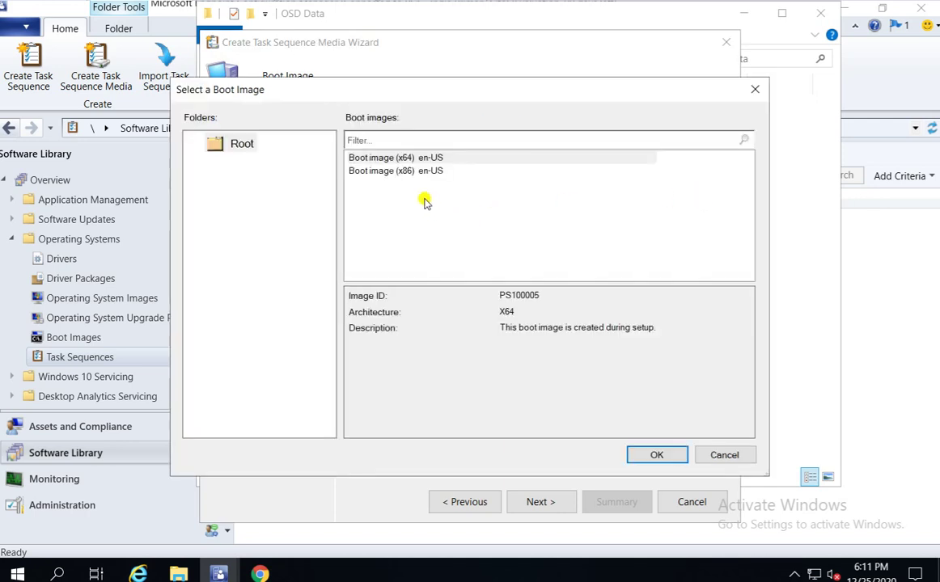
double_click(390, 159)
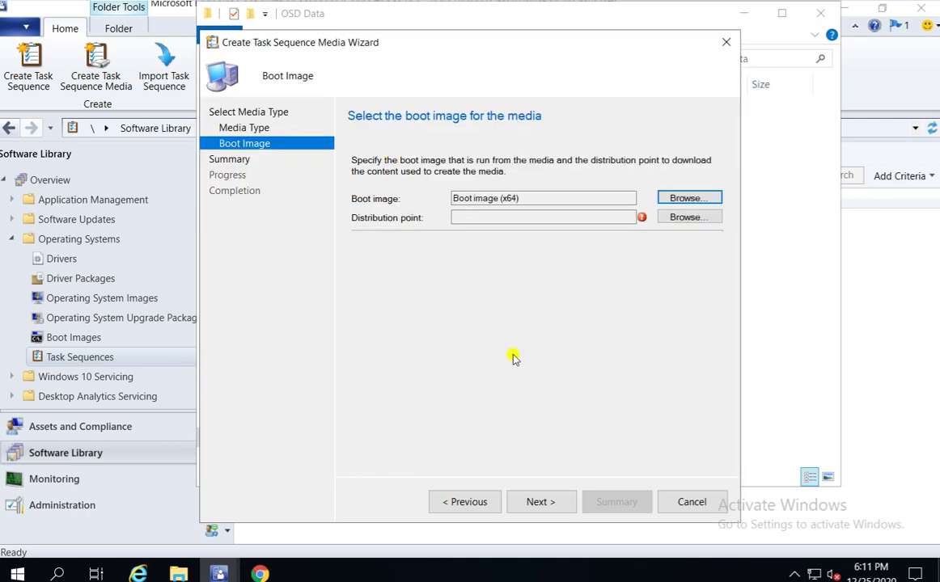
left_click(687, 218)
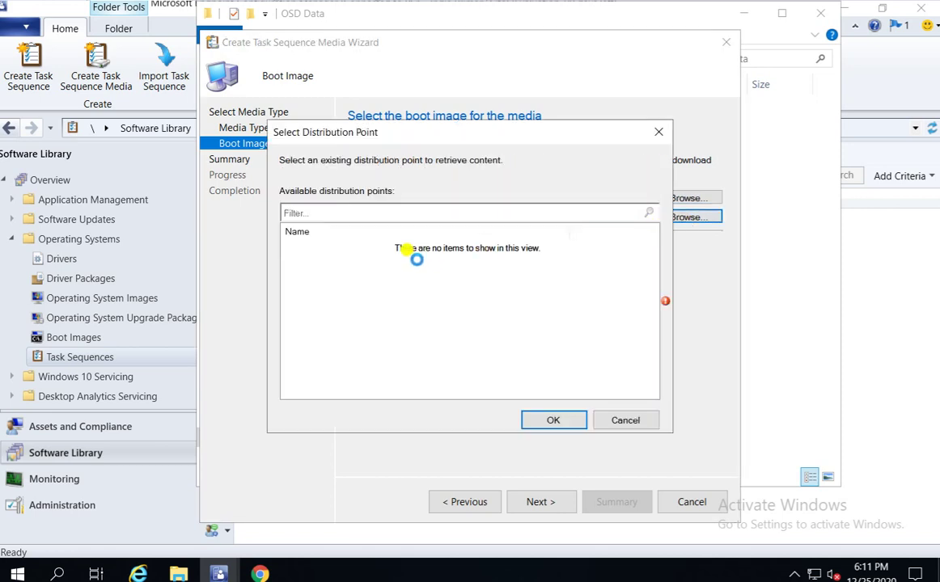
left_click(336, 246)
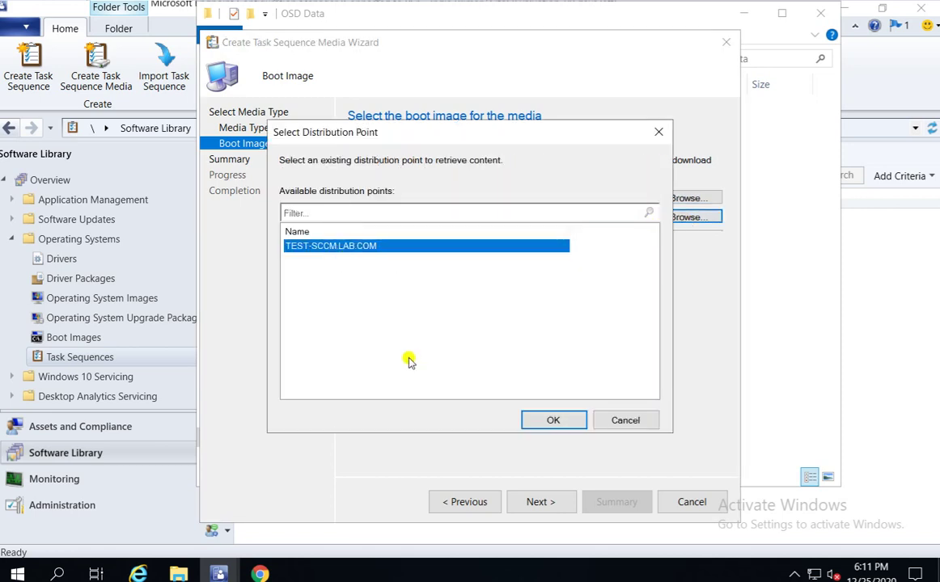
left_click(550, 420)
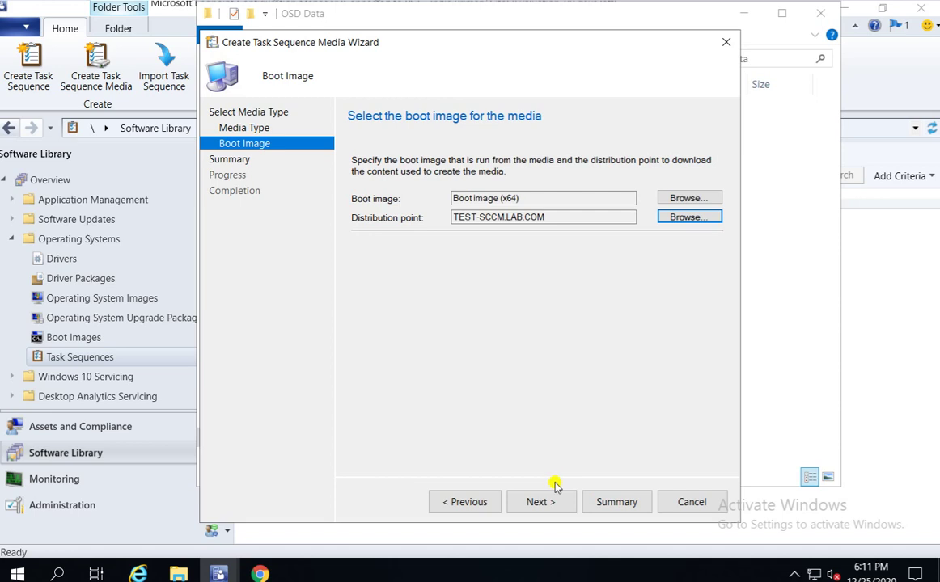
left_click(541, 502)
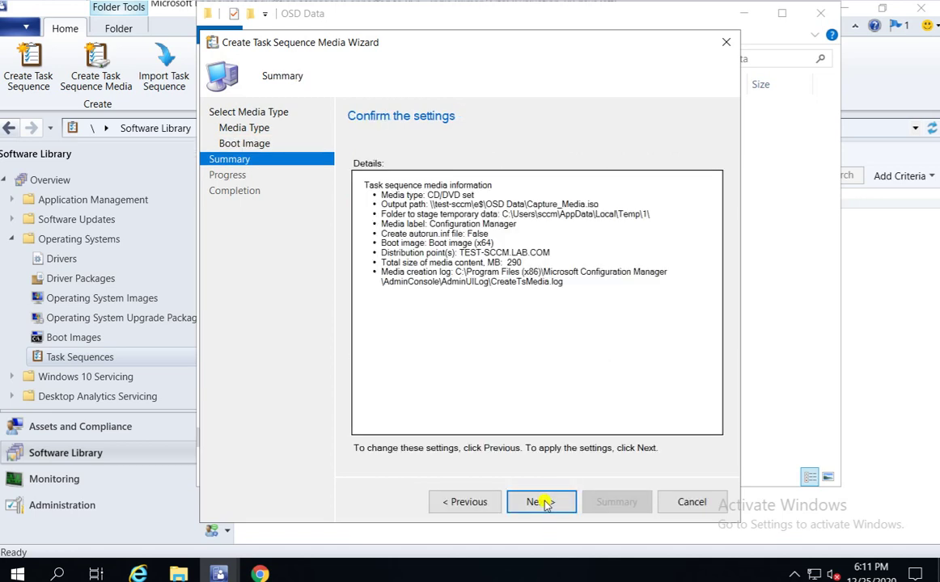
Create the capture media from the summarized settings and keep the wizard running to completion.
left_click(542, 503)
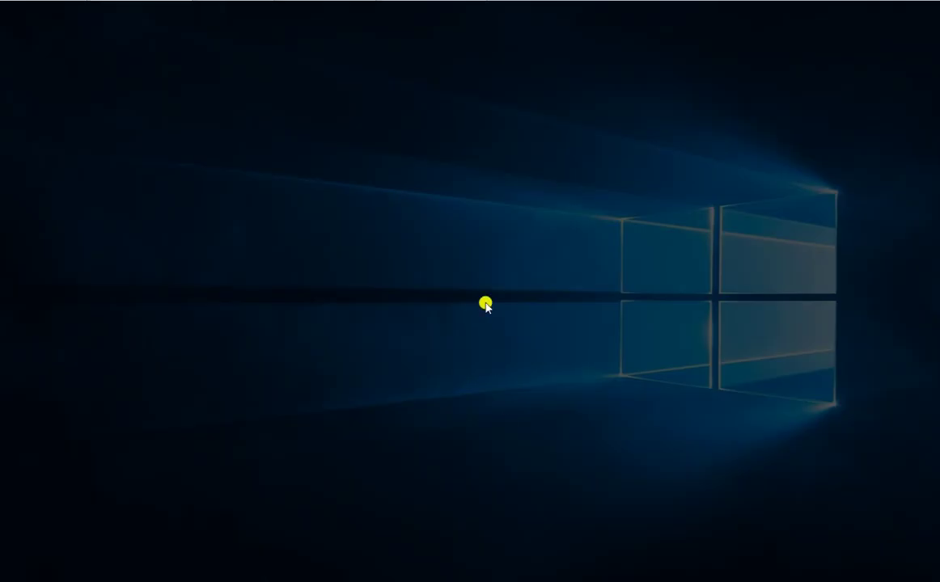
left_click(361, 395)
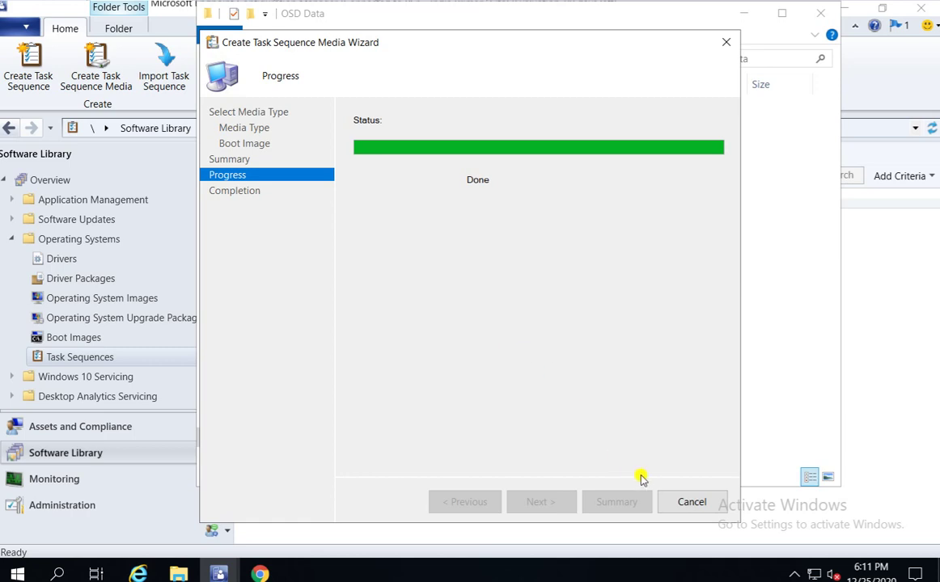
left_click(692, 502)
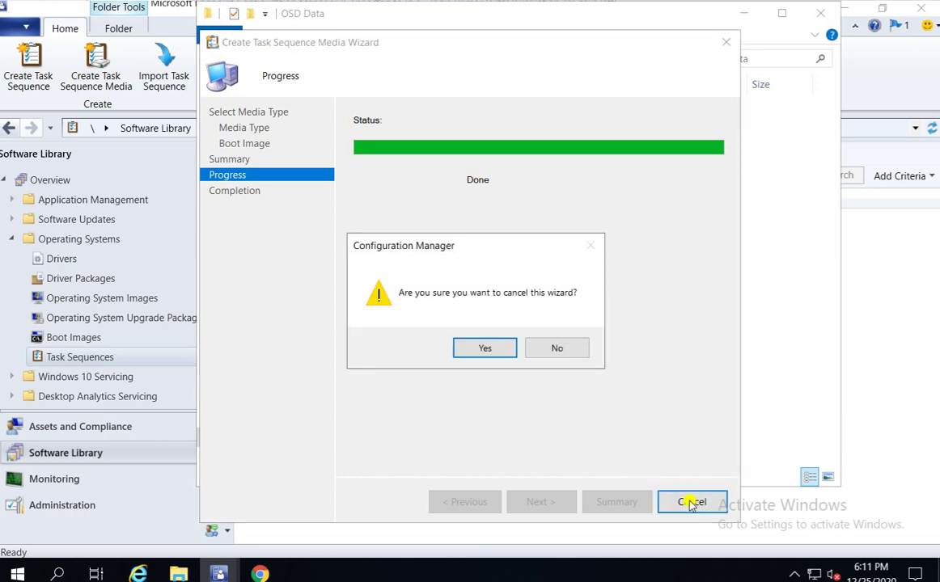
left_click(558, 349)
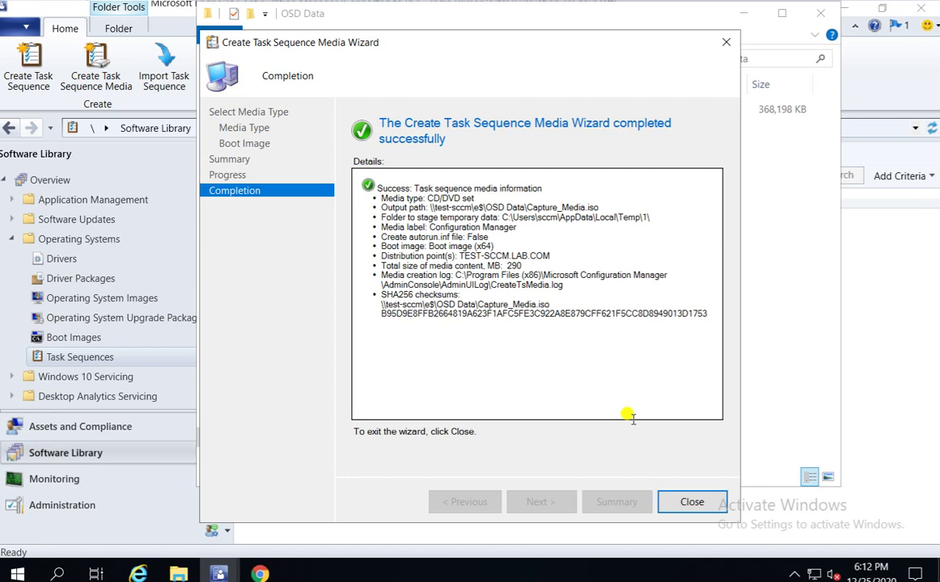
Close the completed media wizard and select the Capture_Media disc image in the enlarged OSD Data folder window.
left_click_drag(650, 313, 302, 160)
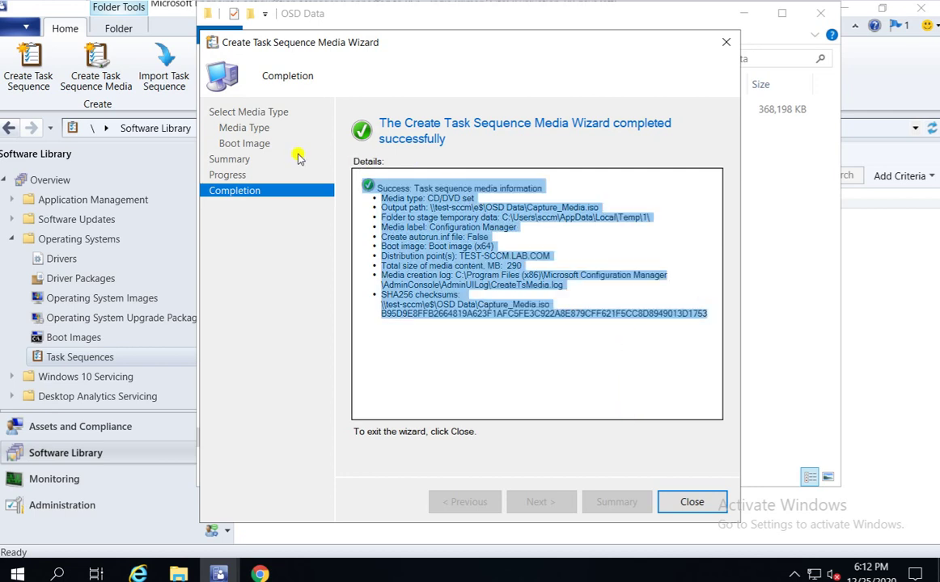
left_click(483, 260)
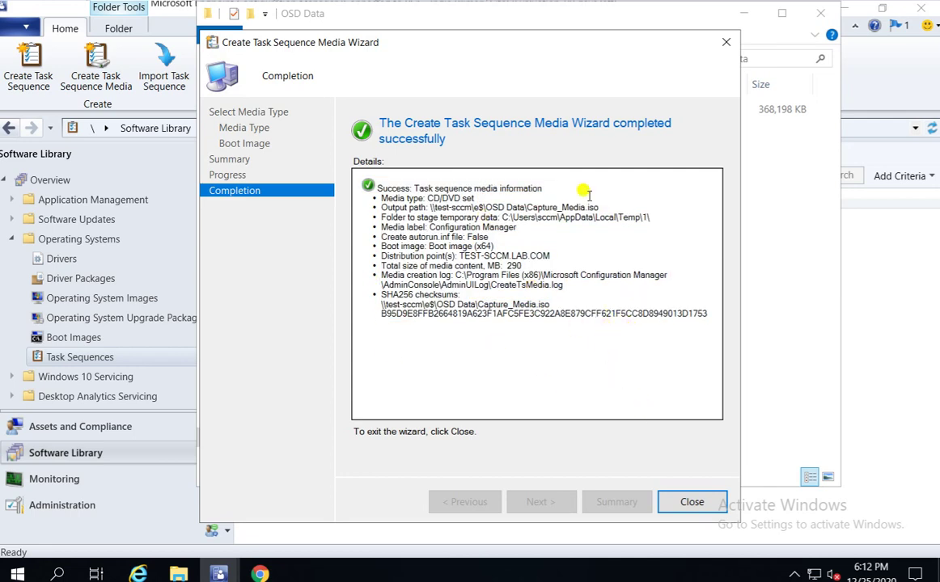
left_click(694, 502)
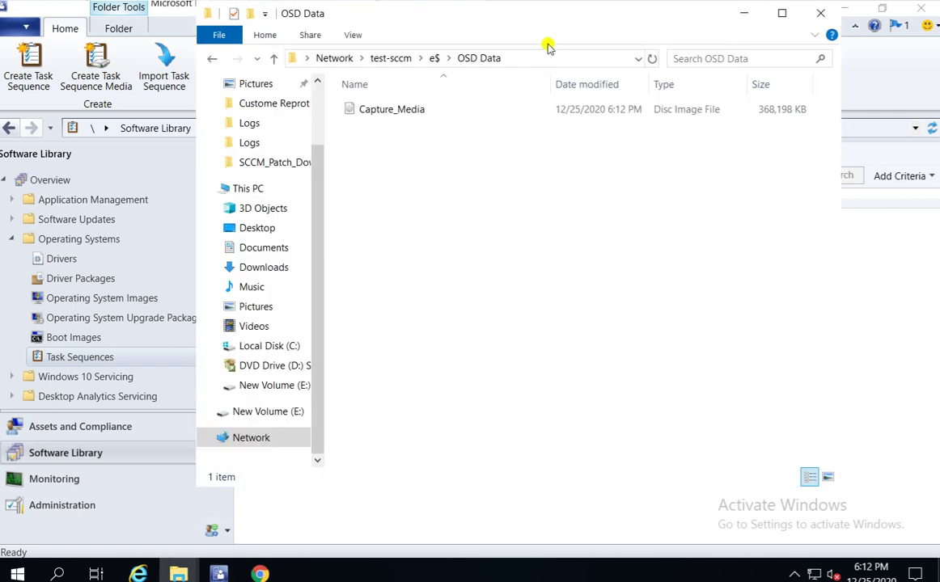
double_click(490, 18)
left_click(170, 106)
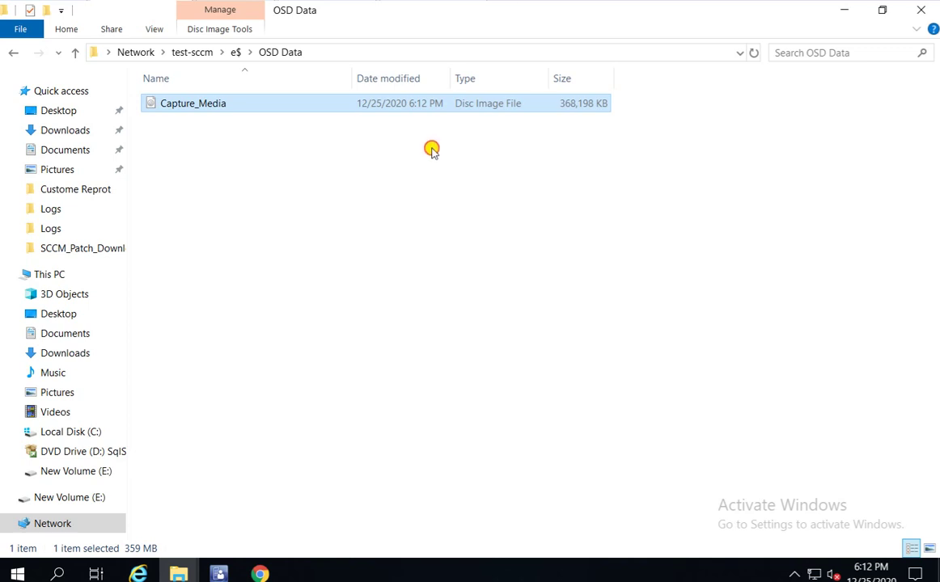
Examine the log files in the Microsoft Configuration Manager Logs folder by name in descending and ascending order, and minimize that window.
mouse_move(179, 575)
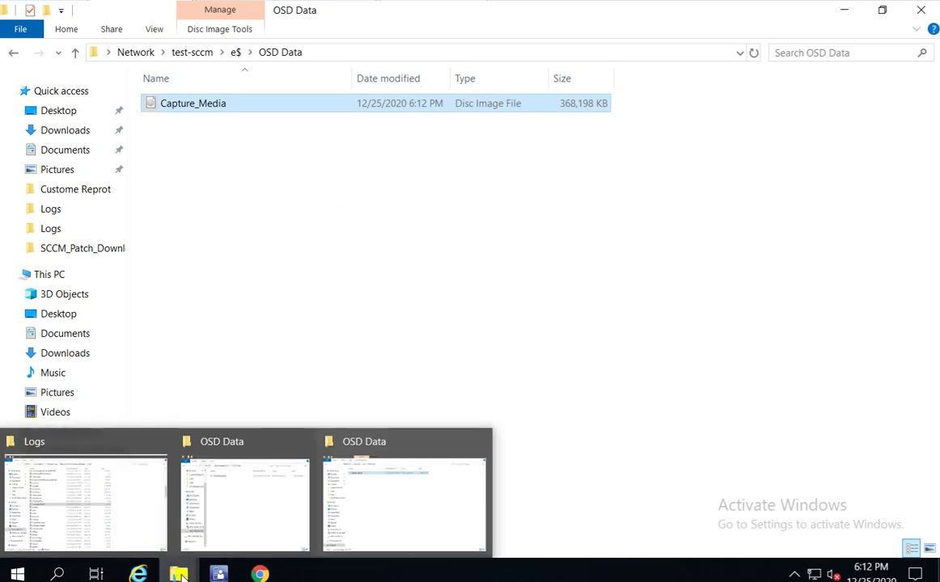
left_click(92, 501)
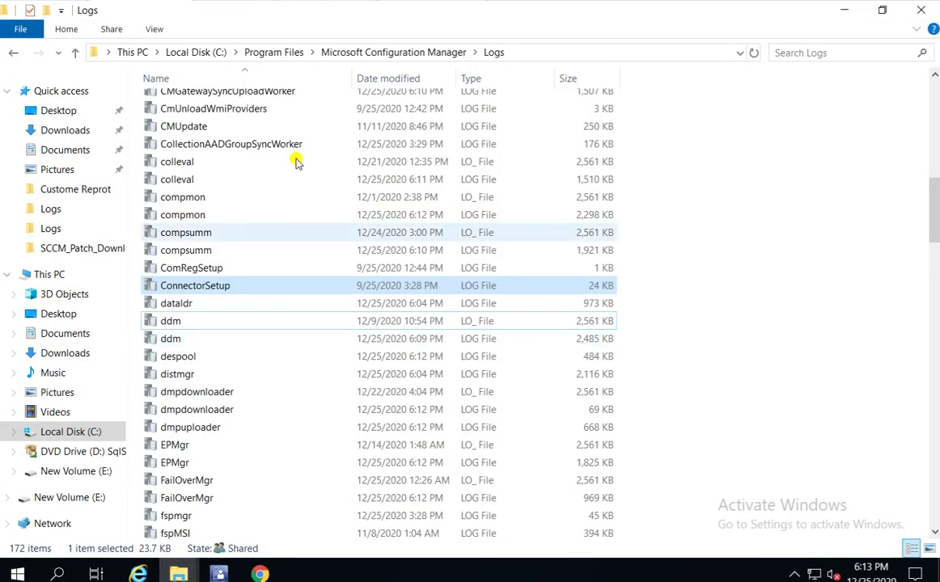
left_click(252, 81)
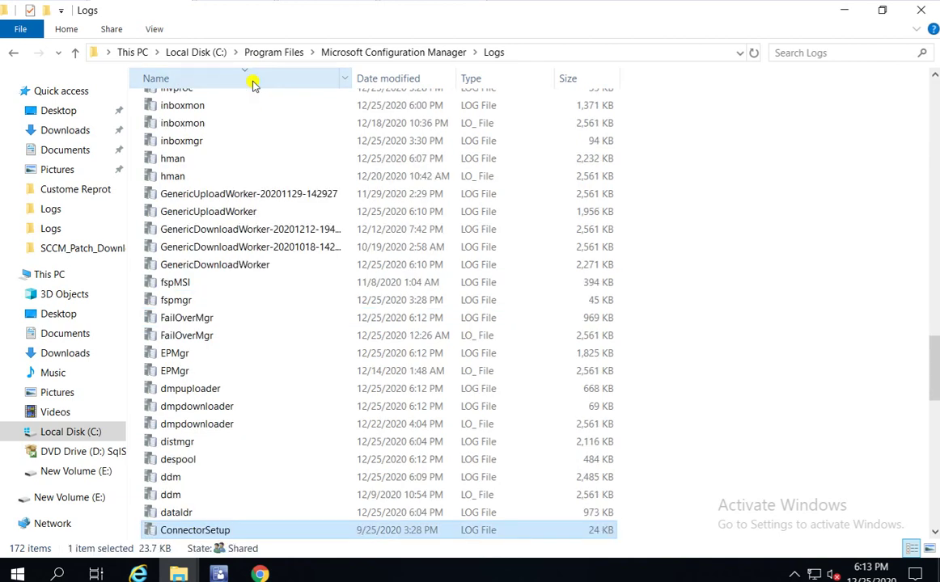
left_click_drag(934, 346, 923, 445)
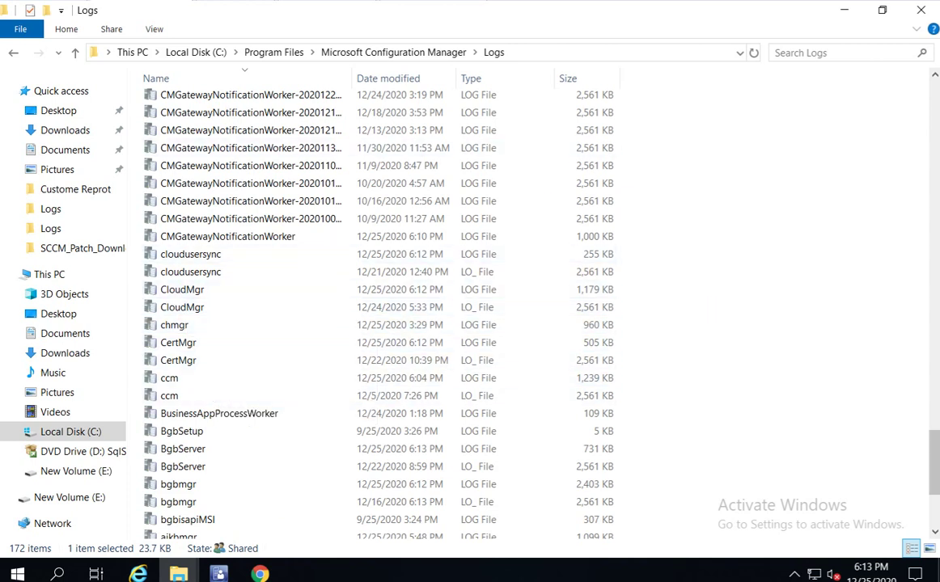
left_click(212, 77)
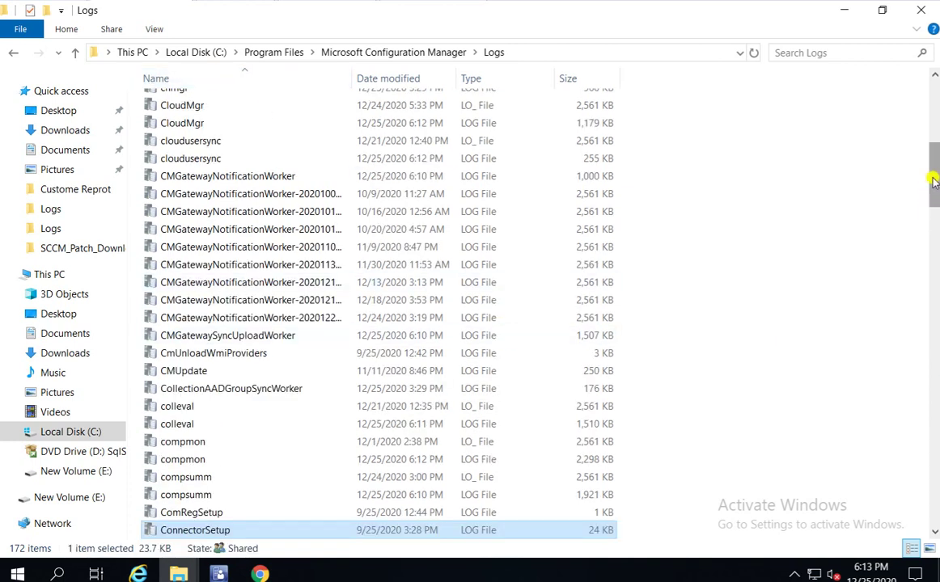
mouse_move(936, 177)
left_mouse_down()
mouse_move(936, 220)
mouse_move(934, 163)
left_mouse_up()
left_click(390, 284)
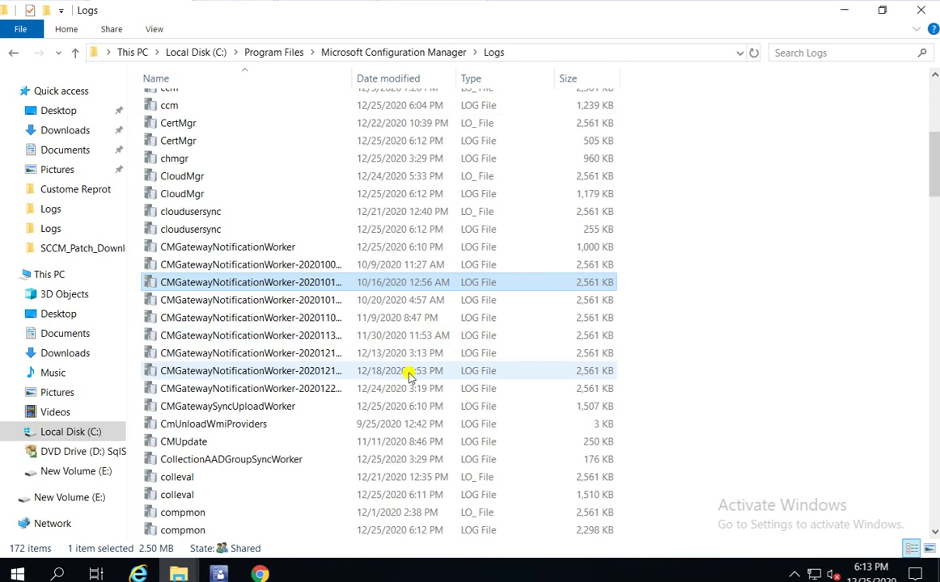
left_click(844, 9)
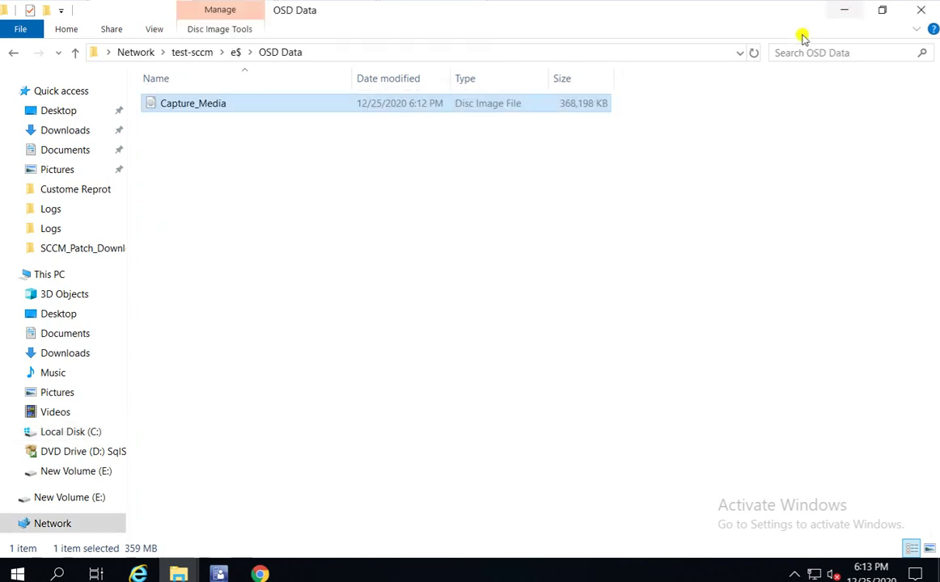
Clear the file selection in the OSD Data folder and refresh its contents.
left_click(429, 324)
right_click(219, 139)
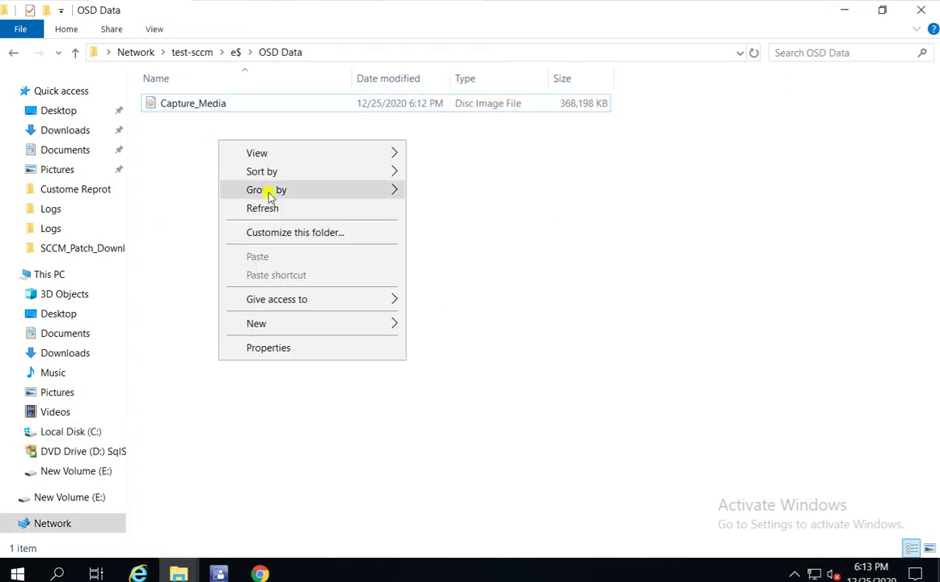
left_click(273, 208)
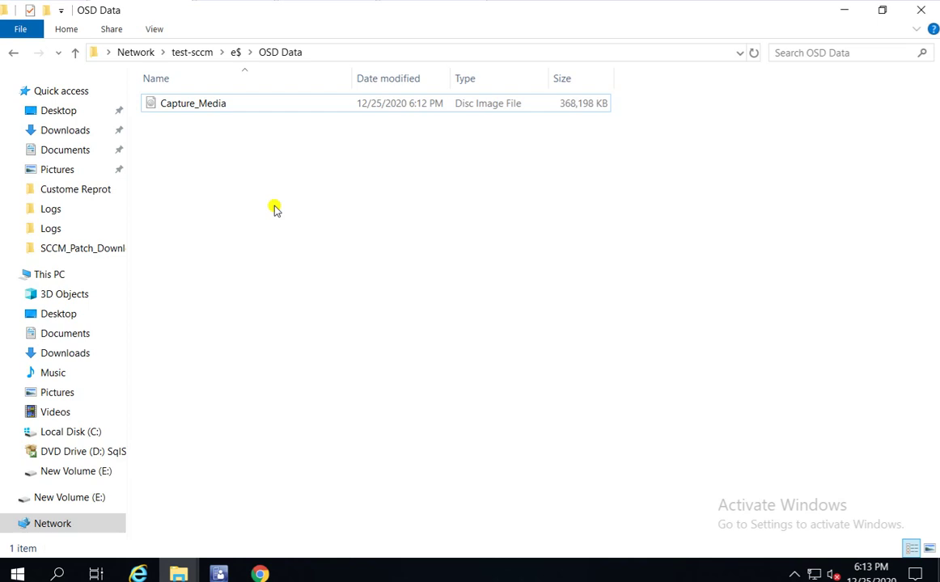